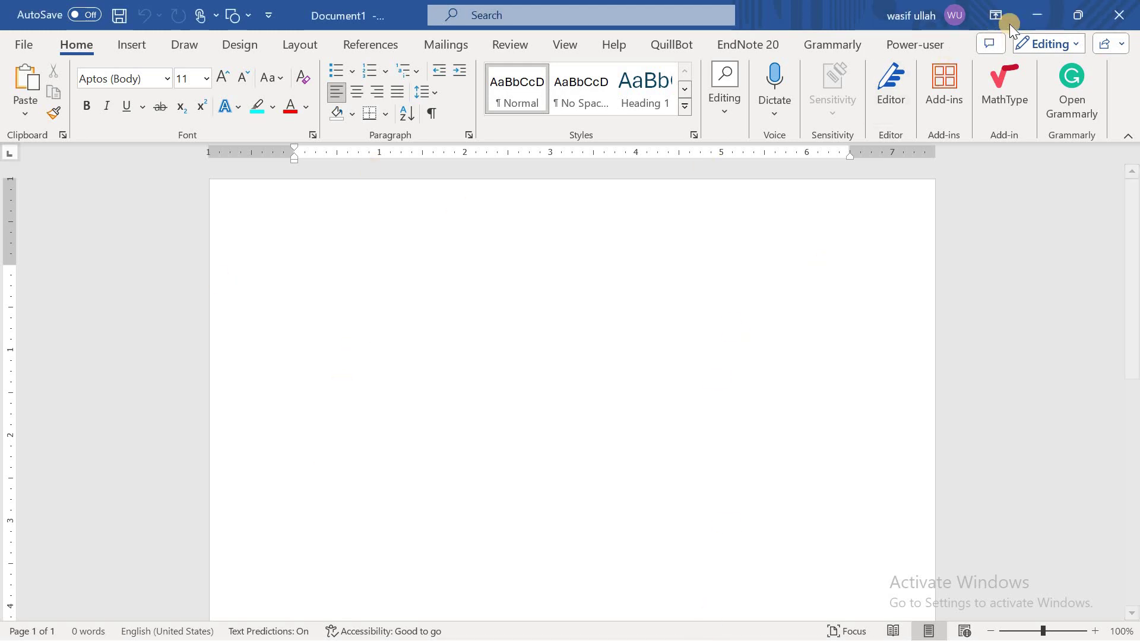
Step: Minimize the blank Word document to reveal the Excel workbook of random numbers
left_click(1028, 17)
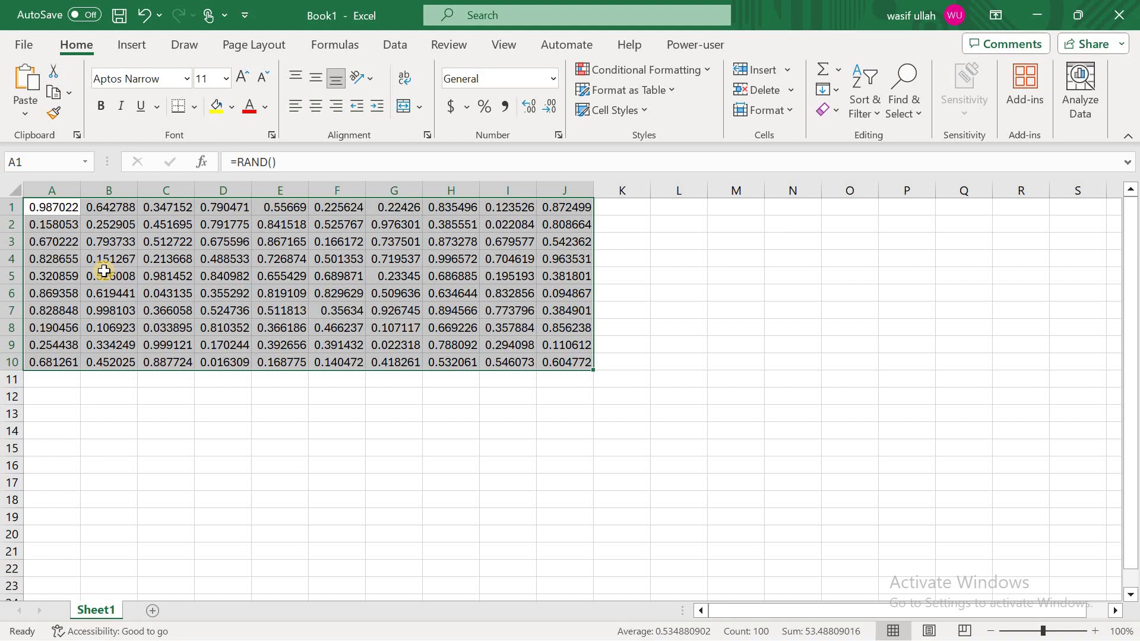
Step: Copy the random values in A1:J10 and bring the blank Word document back to the front
left_click(682, 277)
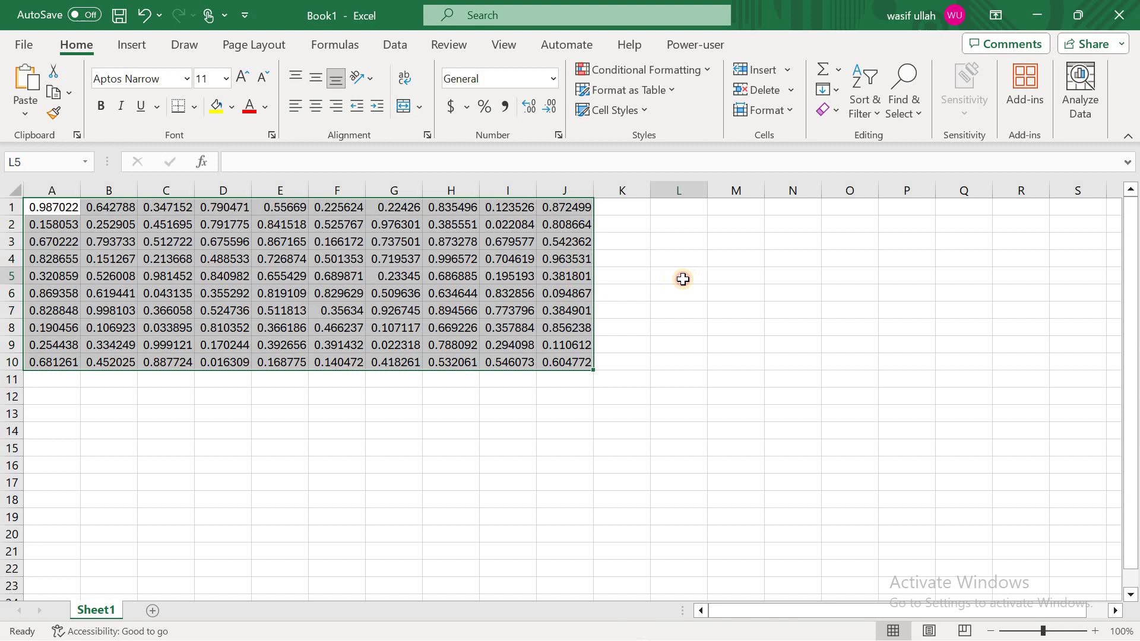
left_click_drag(49, 207, 547, 357)
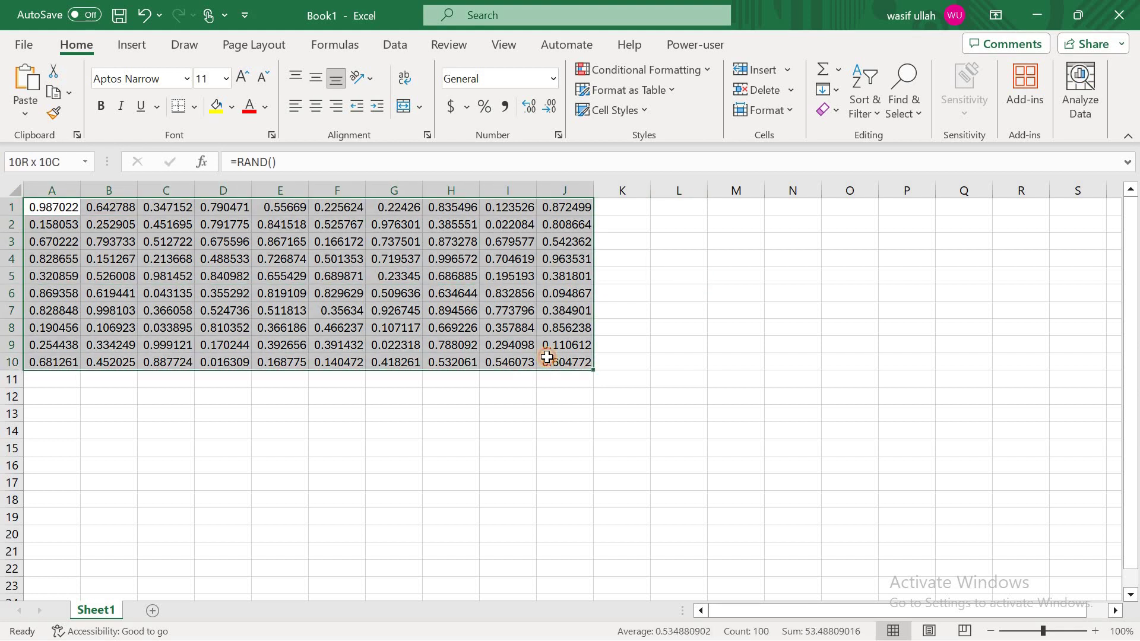
key("ctrl+c")
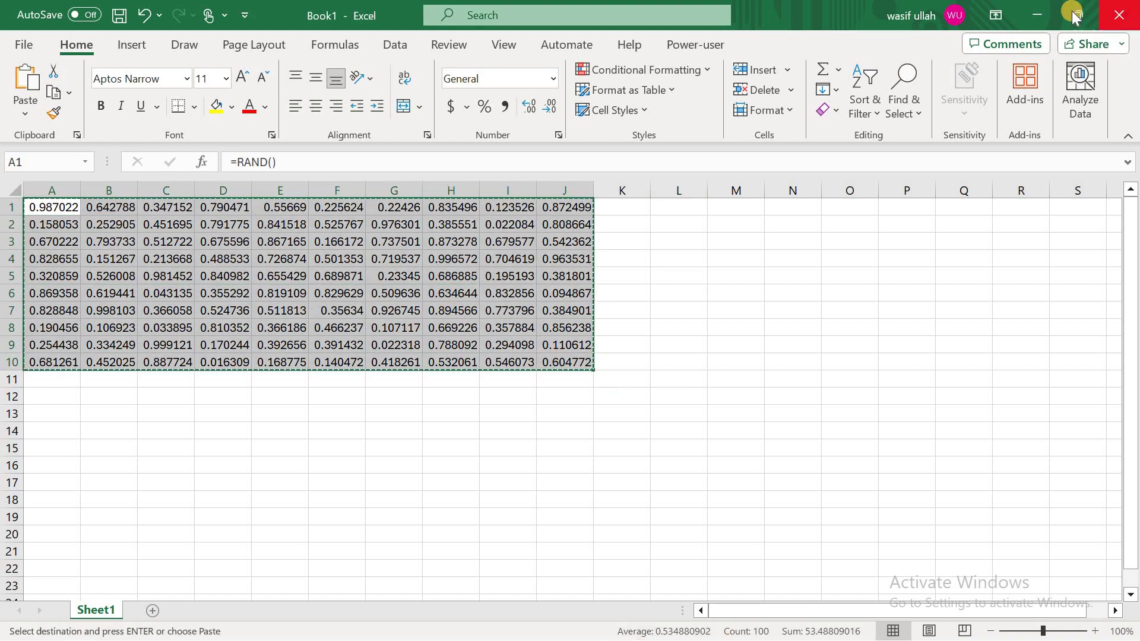
left_click(1038, 15)
left_click(599, 634)
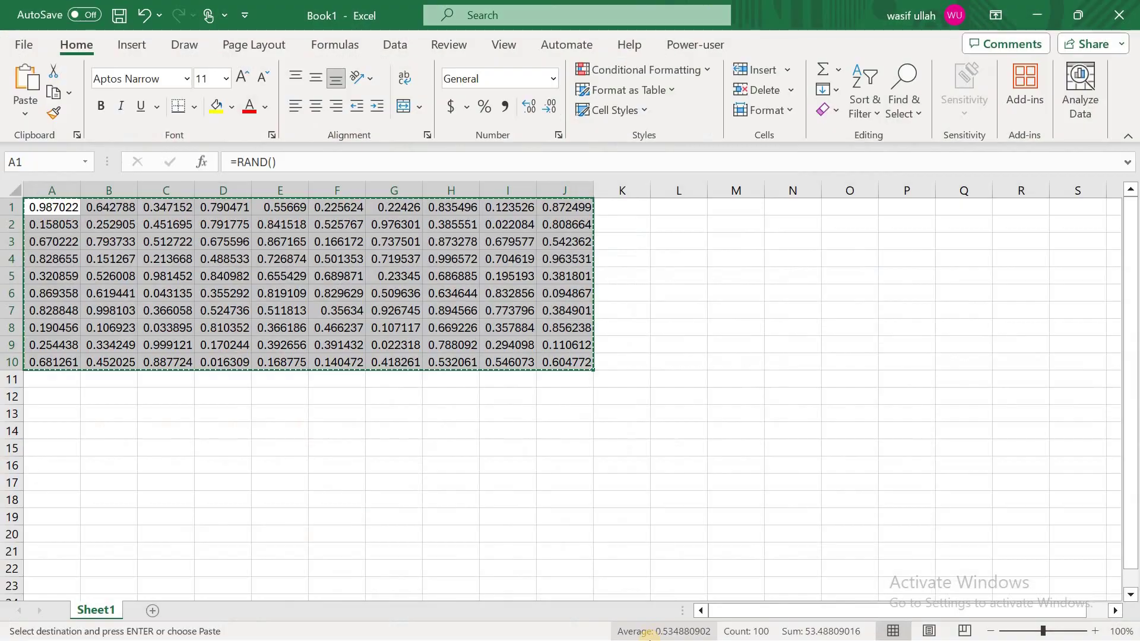
left_click(1025, 19)
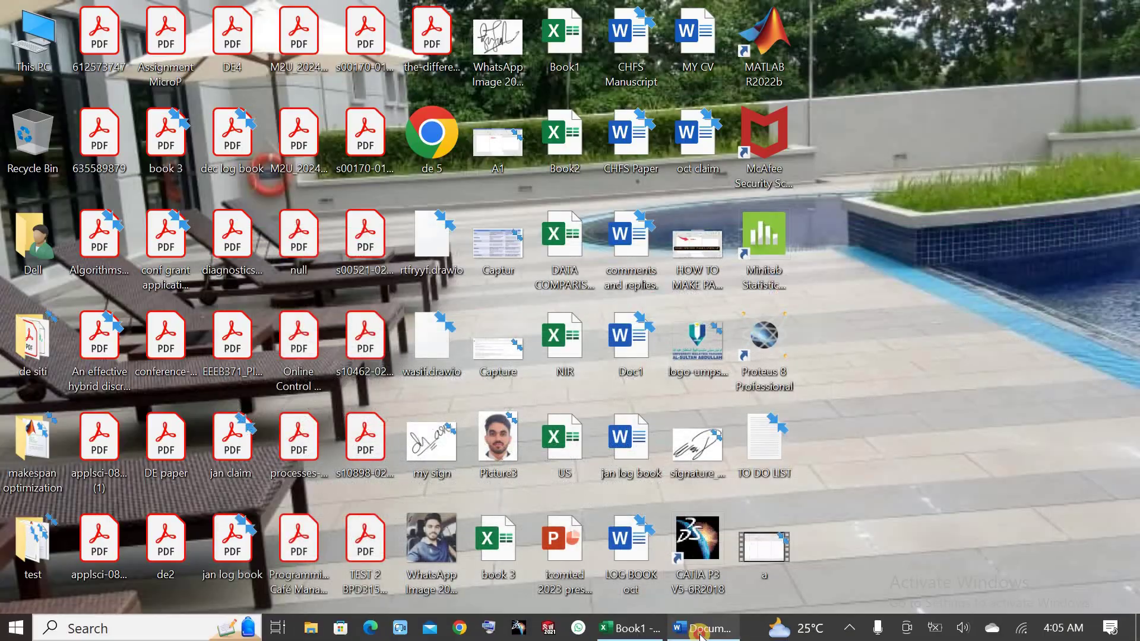
left_click(623, 634)
Step: Paste the numbers as a table, apply All Borders, and drag it lower on the page
key("ctrl+v")
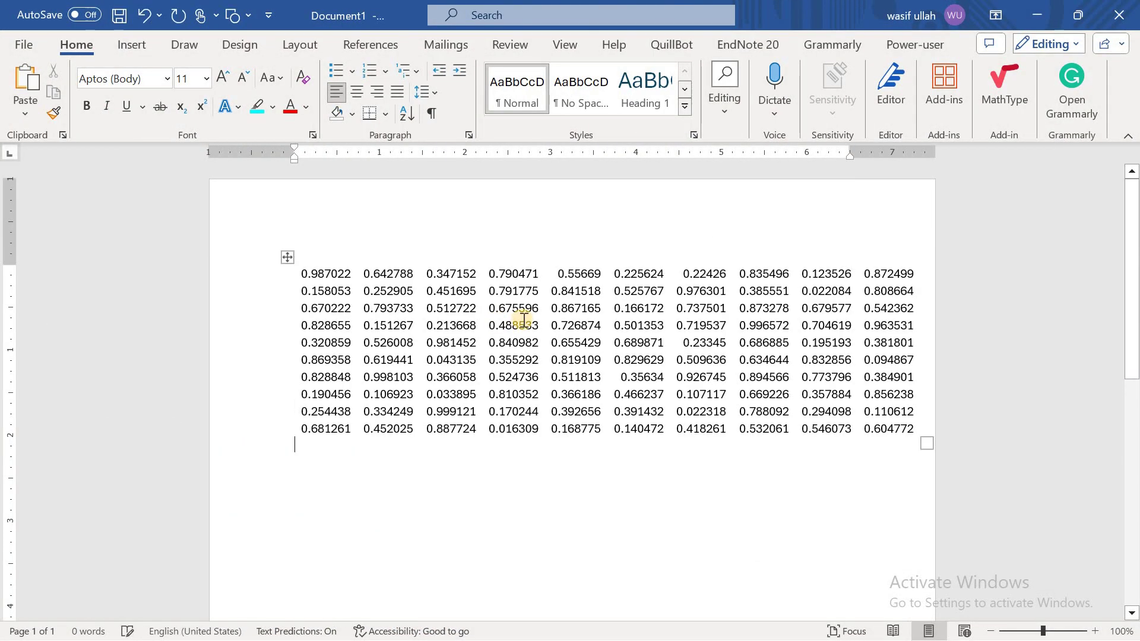
left_click(285, 261)
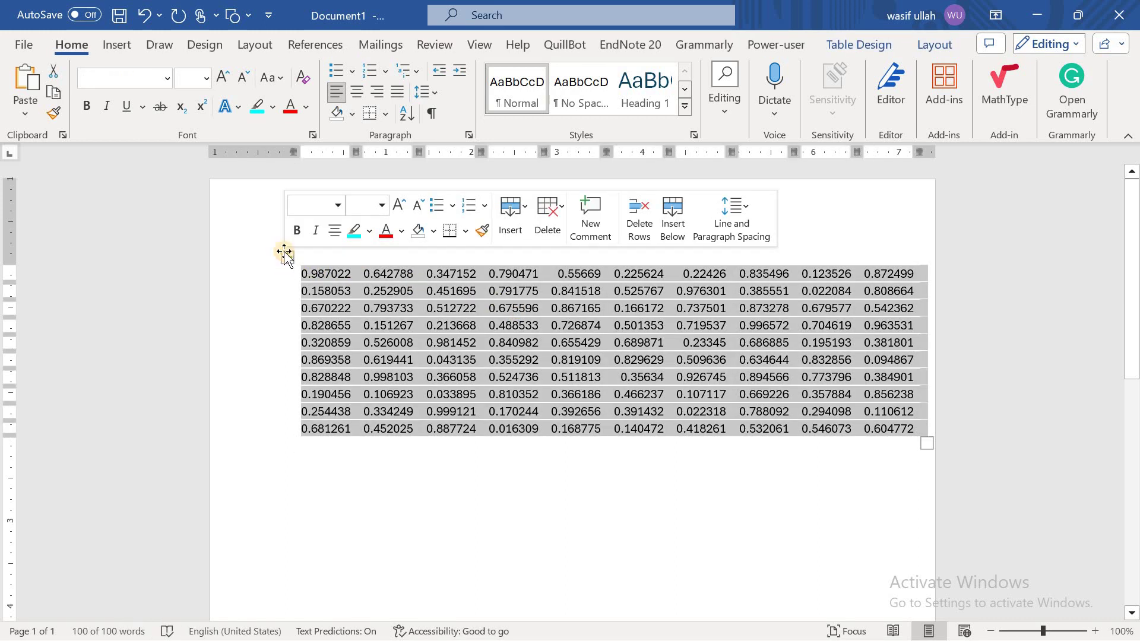
left_click(381, 118)
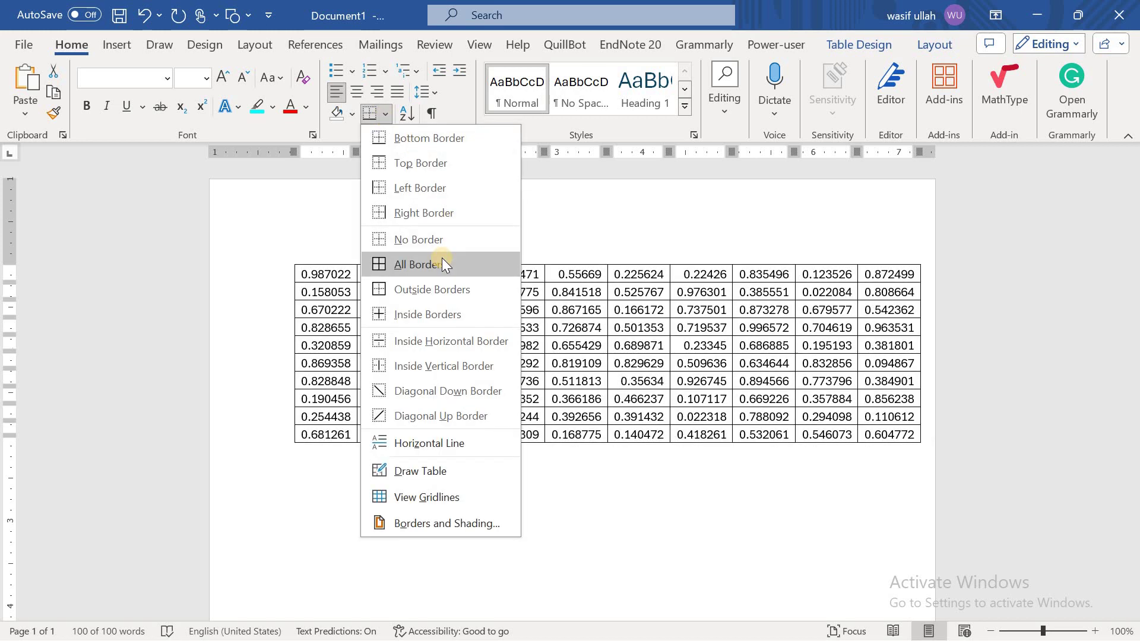
left_click(441, 258)
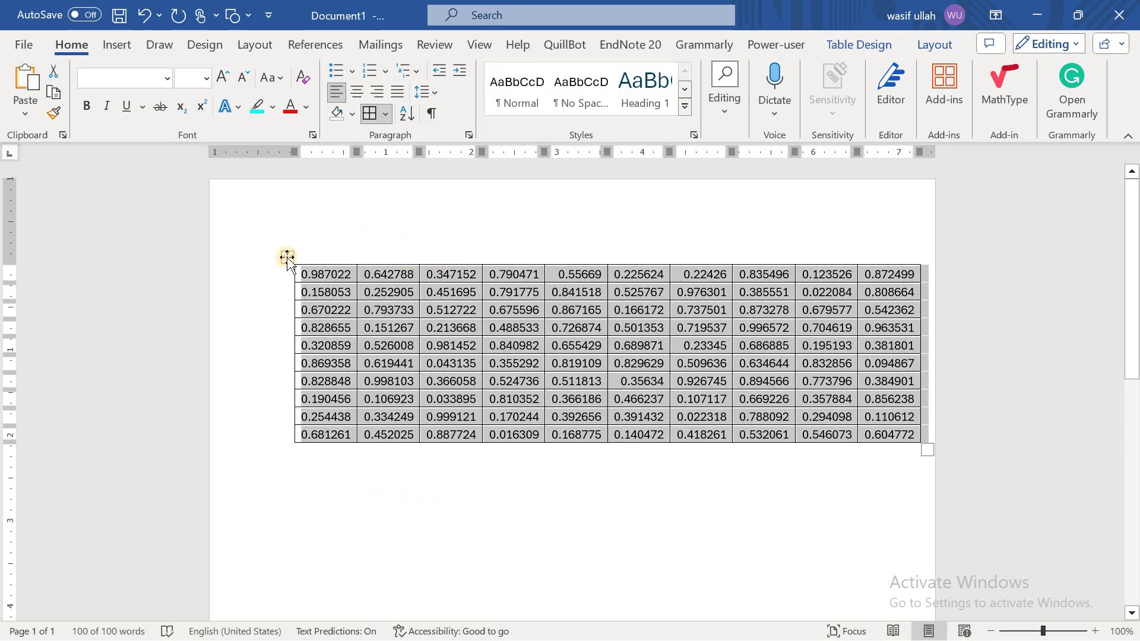
left_click_drag(287, 259, 282, 360)
type("TABLE 01")
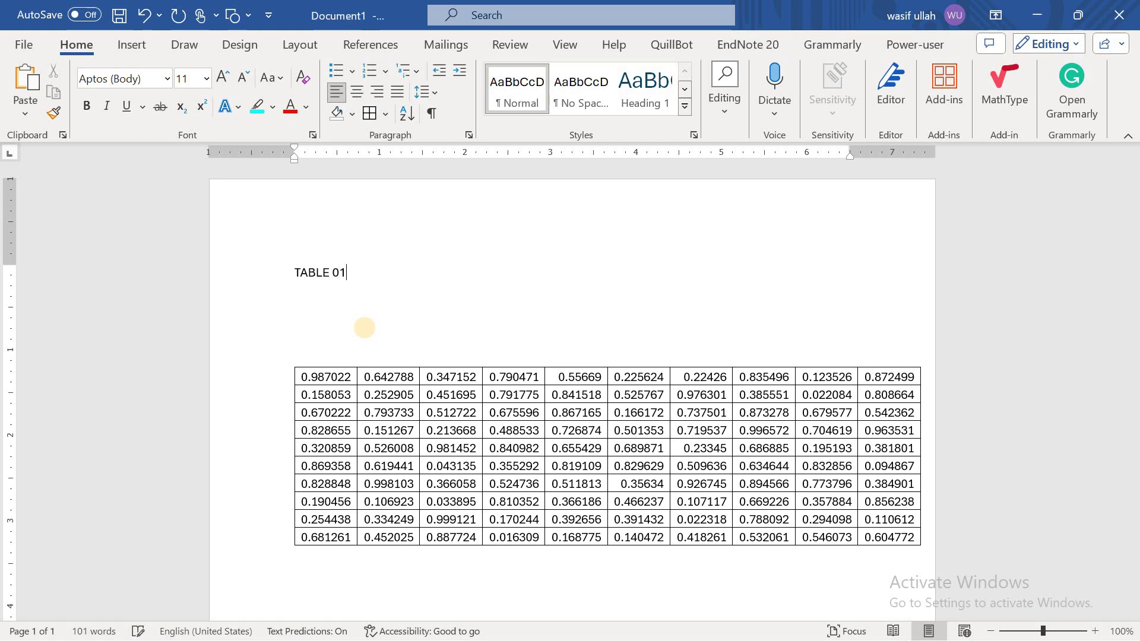
Step: Undo the TABLE 01 caption and blank lines, then select cell 0.213668 and rows 2–10
key("Return")
key("Return")
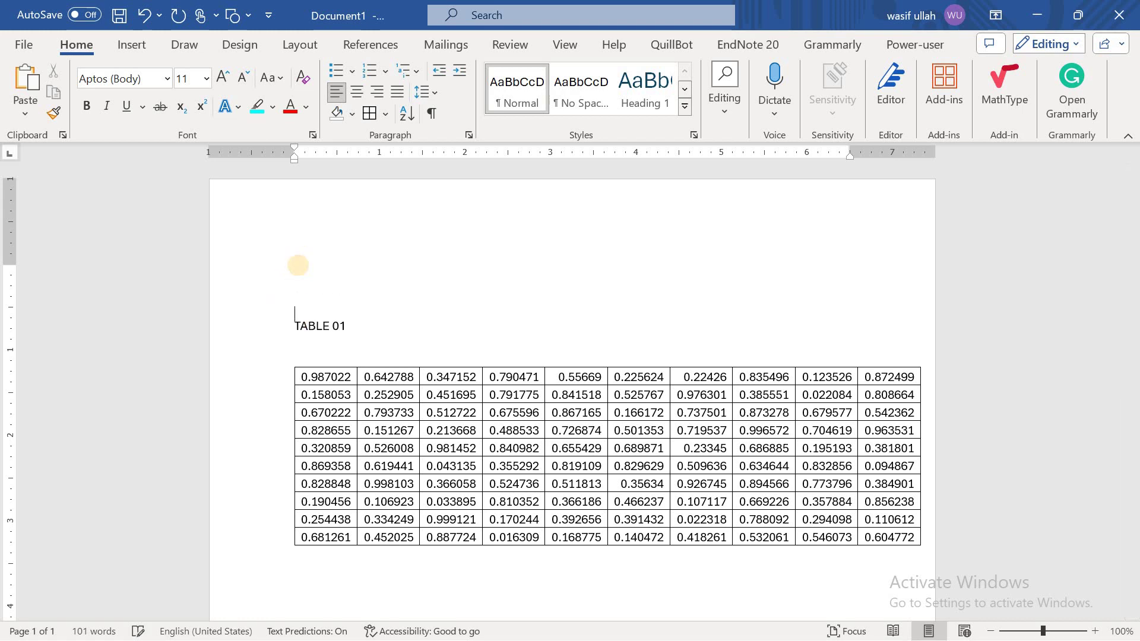
key("Return")
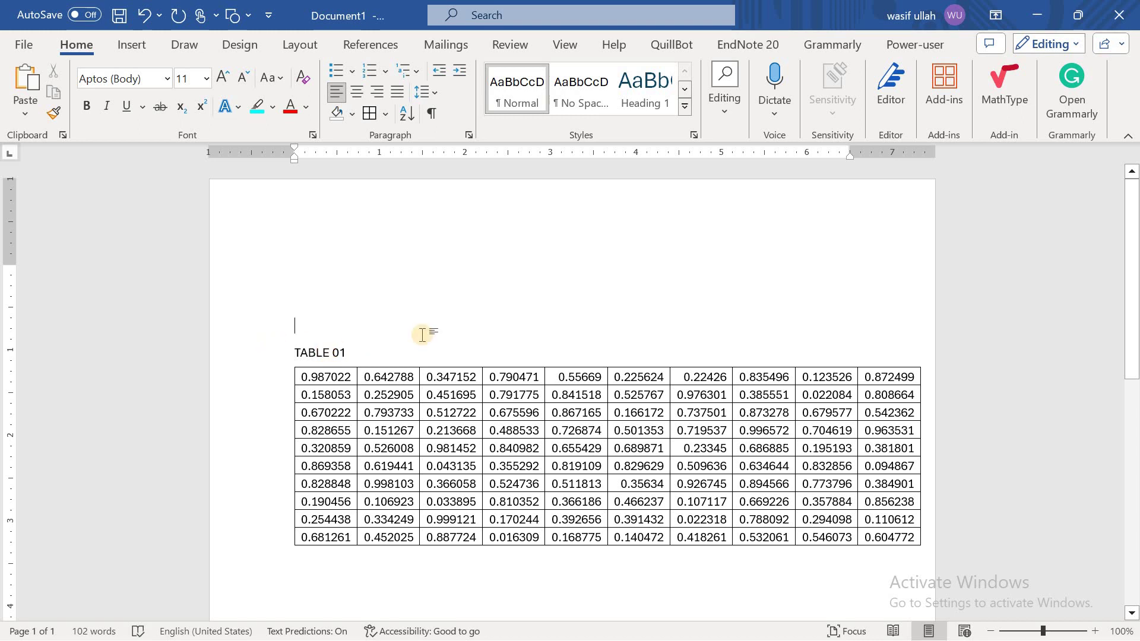
key("ctrl+z")
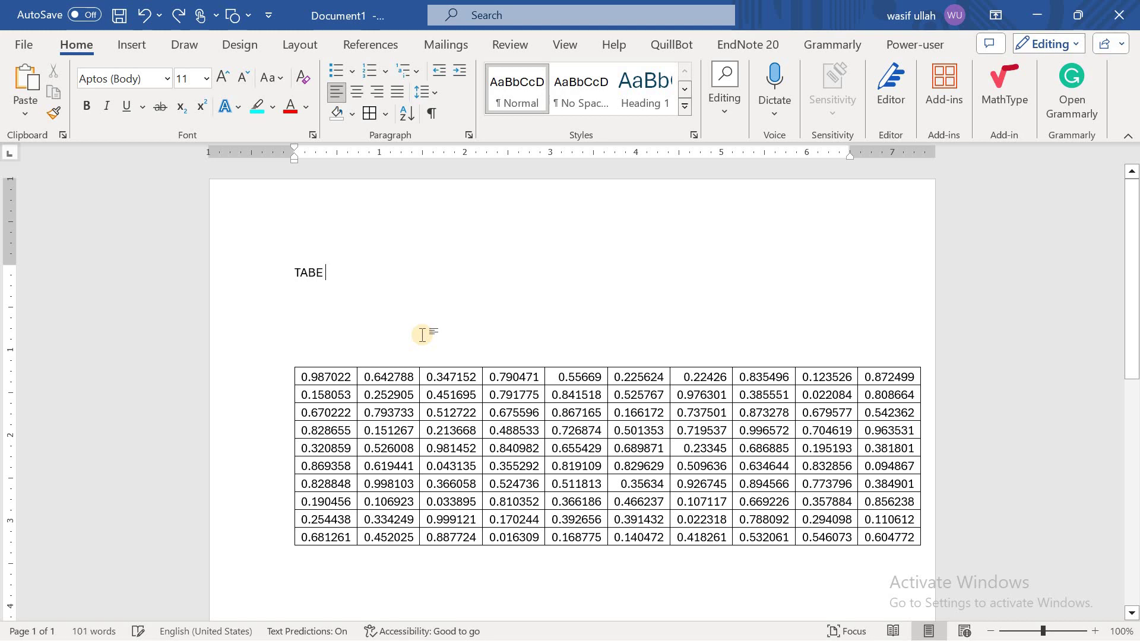
type("B")
key("ctrl+z")
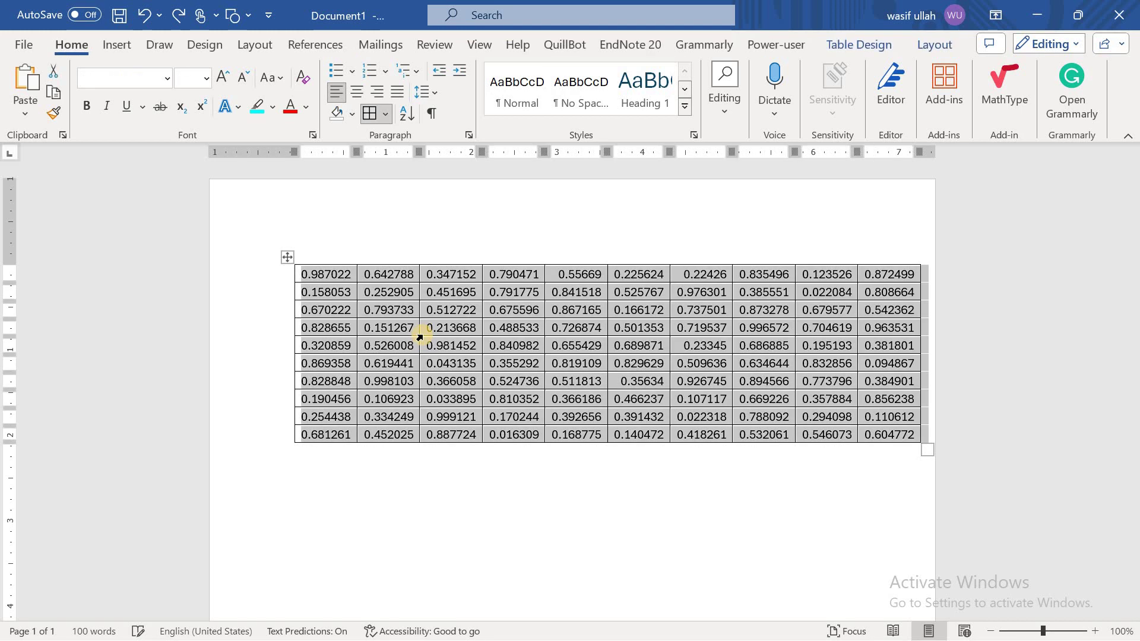
left_click(420, 328)
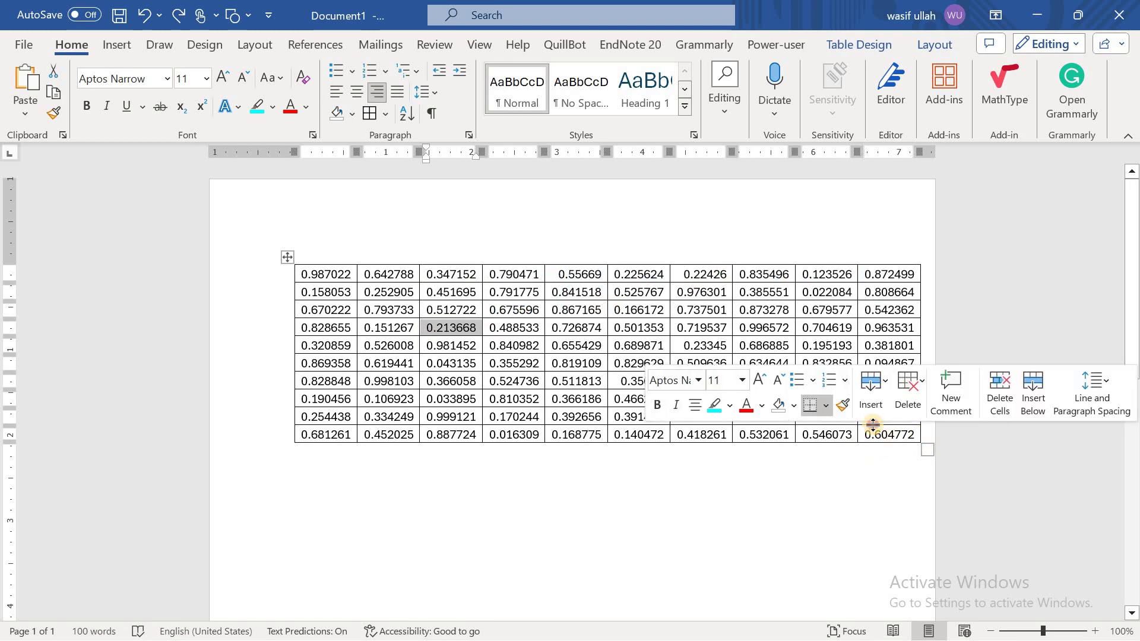
type("`")
left_click_drag(916, 431, 333, 275)
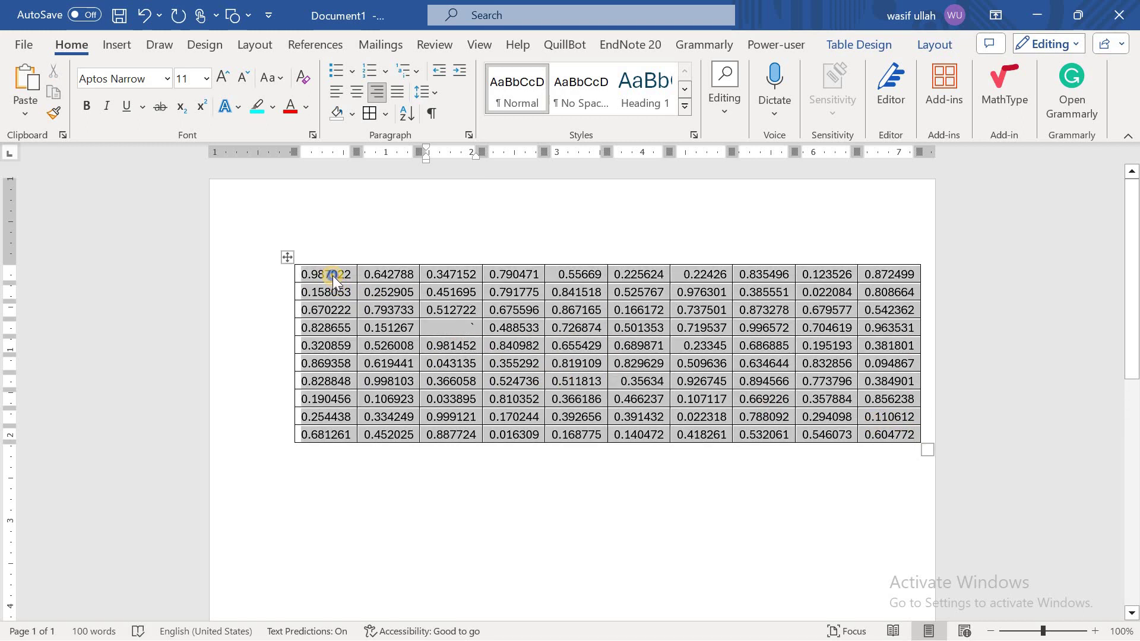
Step: Delete the existing bordered table from the page
right_click(332, 275)
key("Escape")
key("BackSpace")
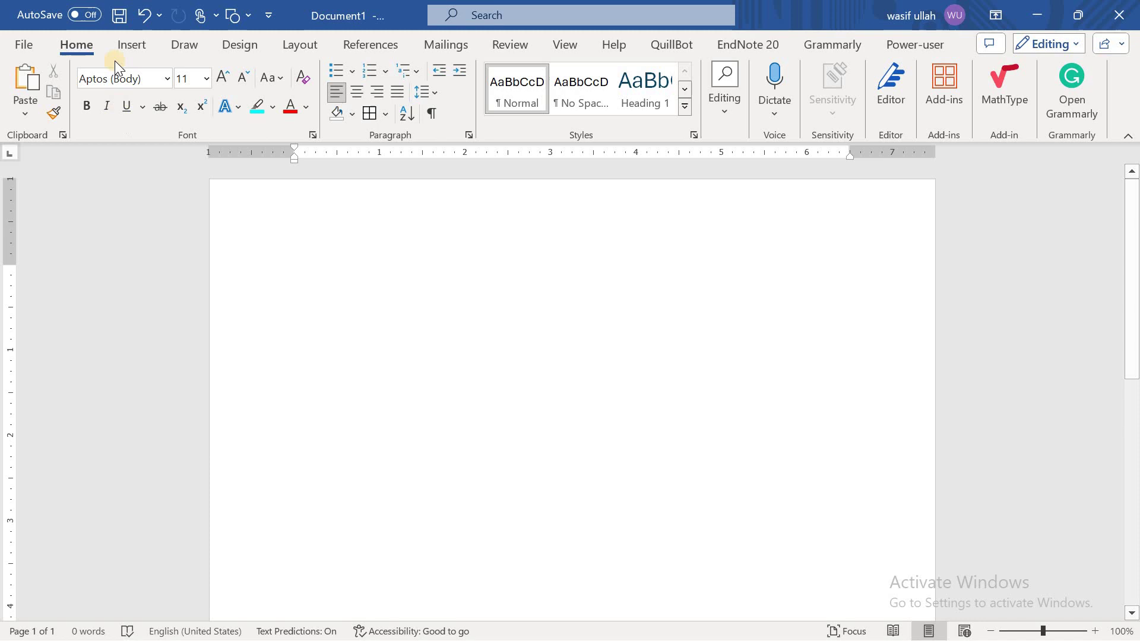
Step: Insert an empty table with 12 columns and 12 rows using Insert Table
left_click(132, 44)
left_click(137, 106)
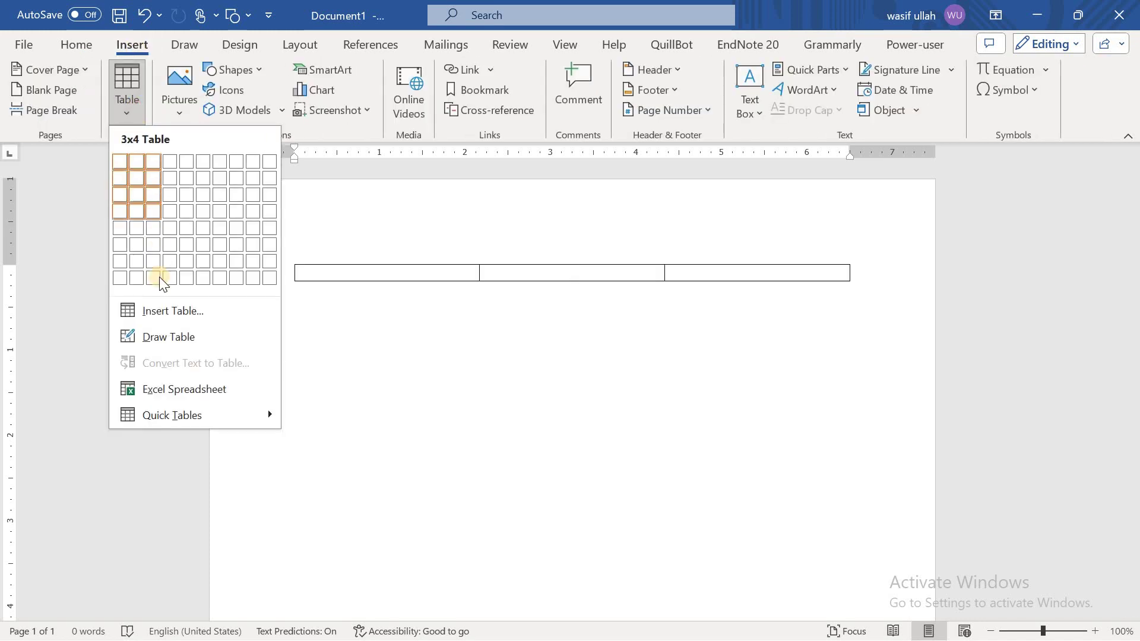
left_click(165, 308)
type("12")
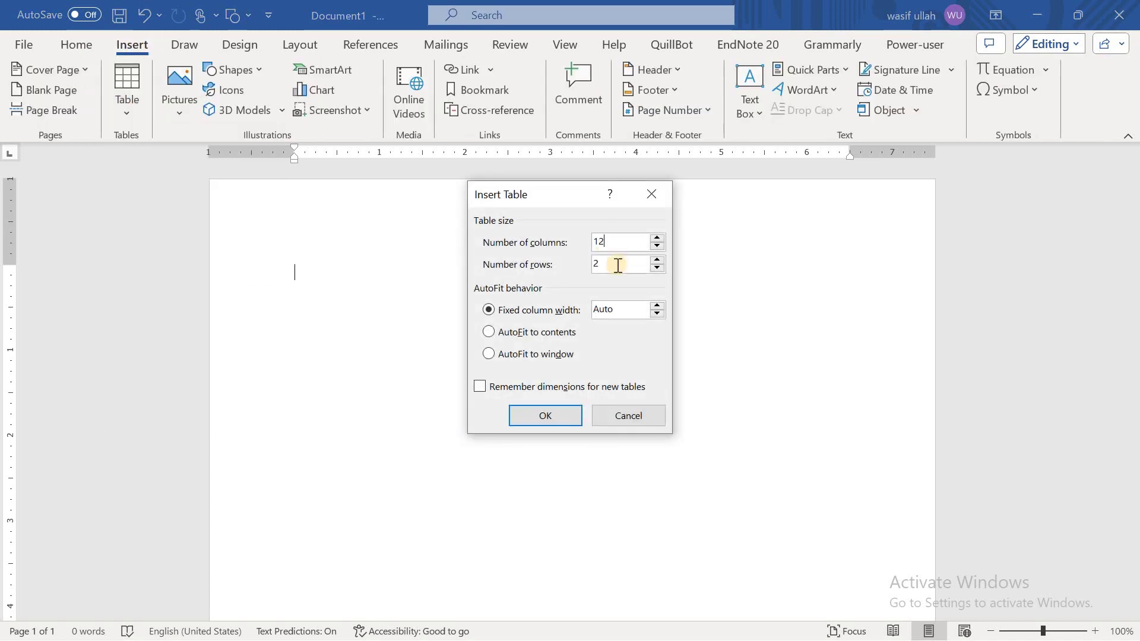
double_click(598, 264)
type("12")
left_click(546, 415)
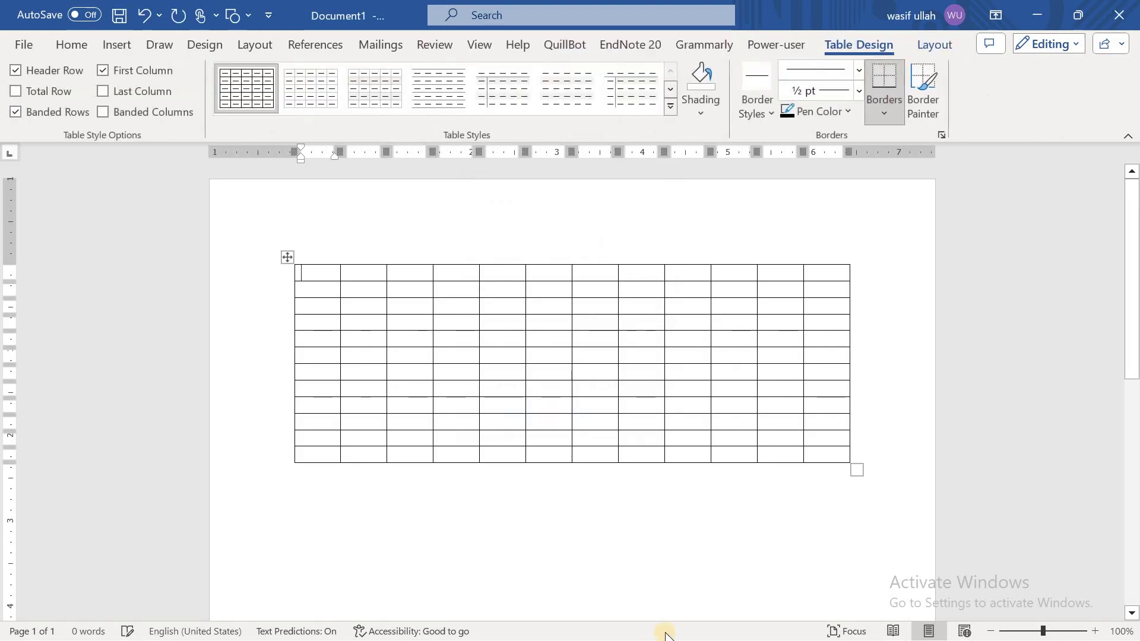
Step: In Book1, copy the 20 random values in I1:J10, then minimize Excel
left_click(1037, 15)
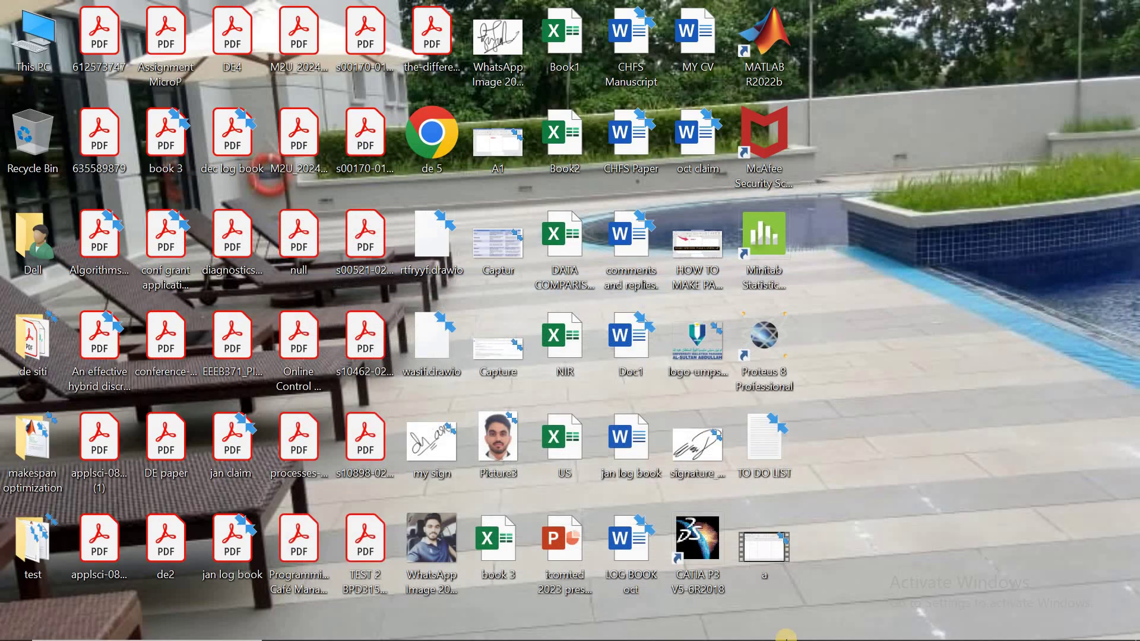
left_click(737, 631)
left_click(659, 293)
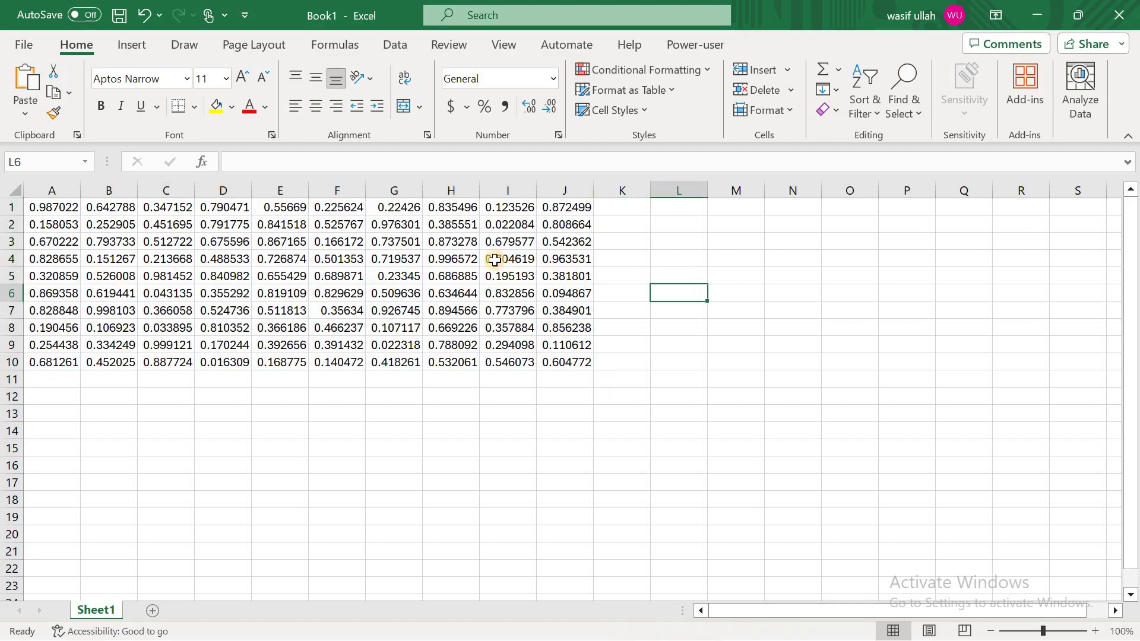
left_click_drag(502, 207, 586, 363)
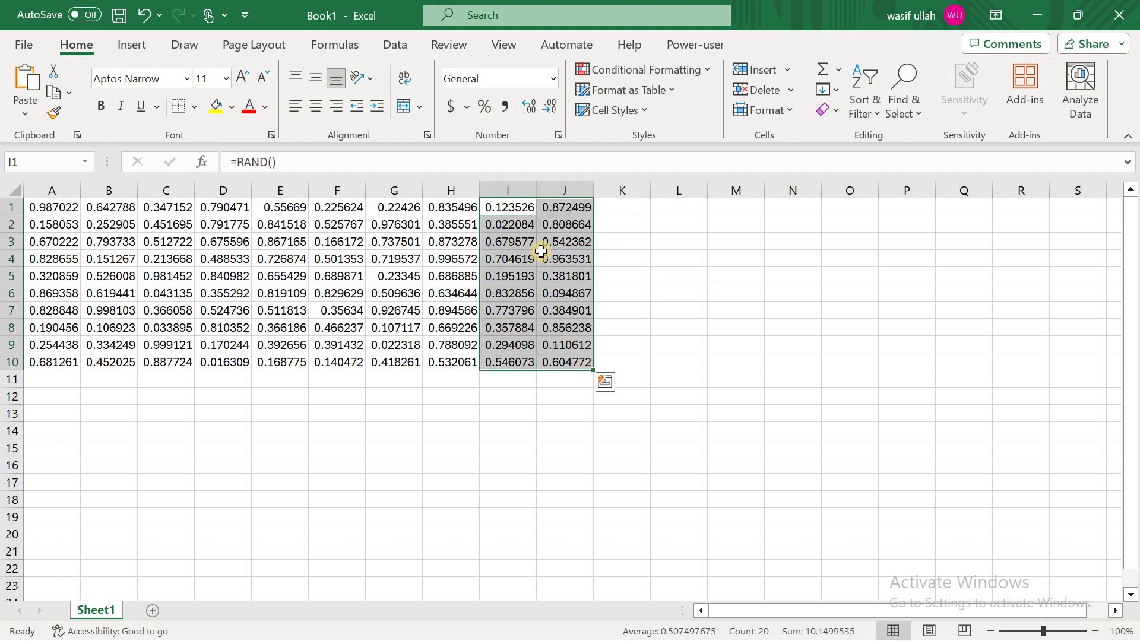
right_click(543, 255)
left_click(583, 142)
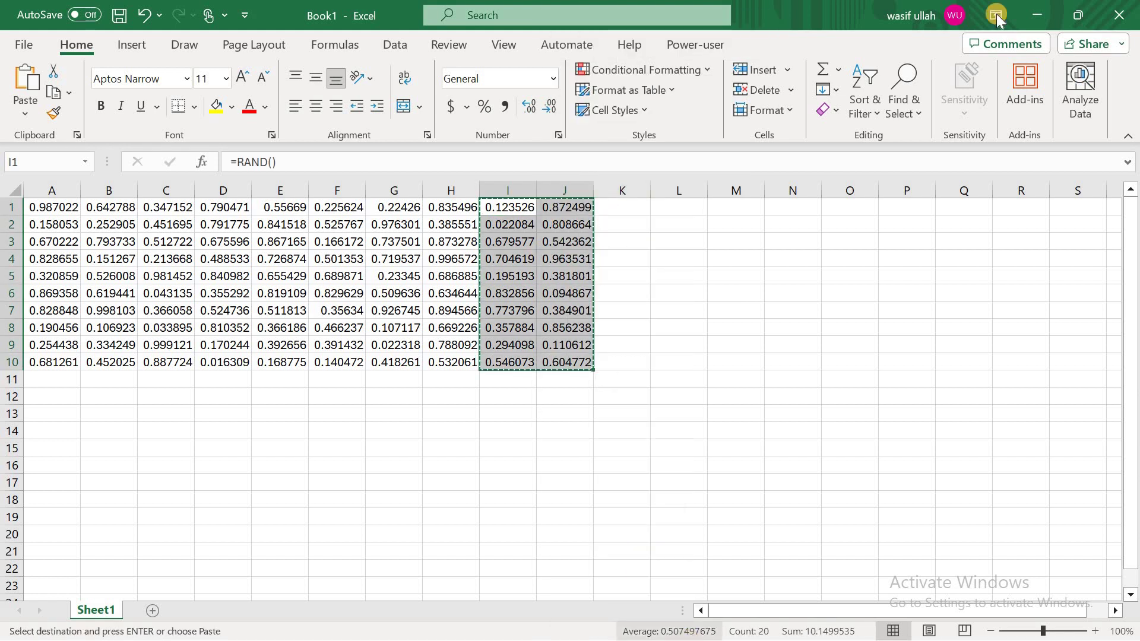
left_click(1037, 15)
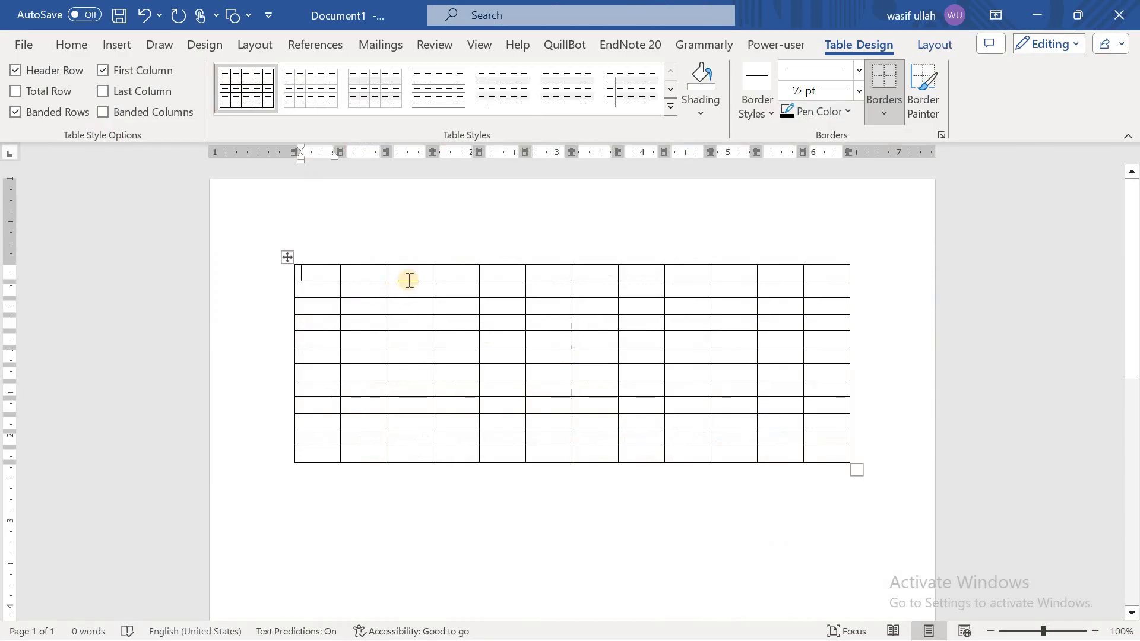
Step: Paste the copied values into the table with Overwrite Cells and select the pasted cells
right_click(409, 275)
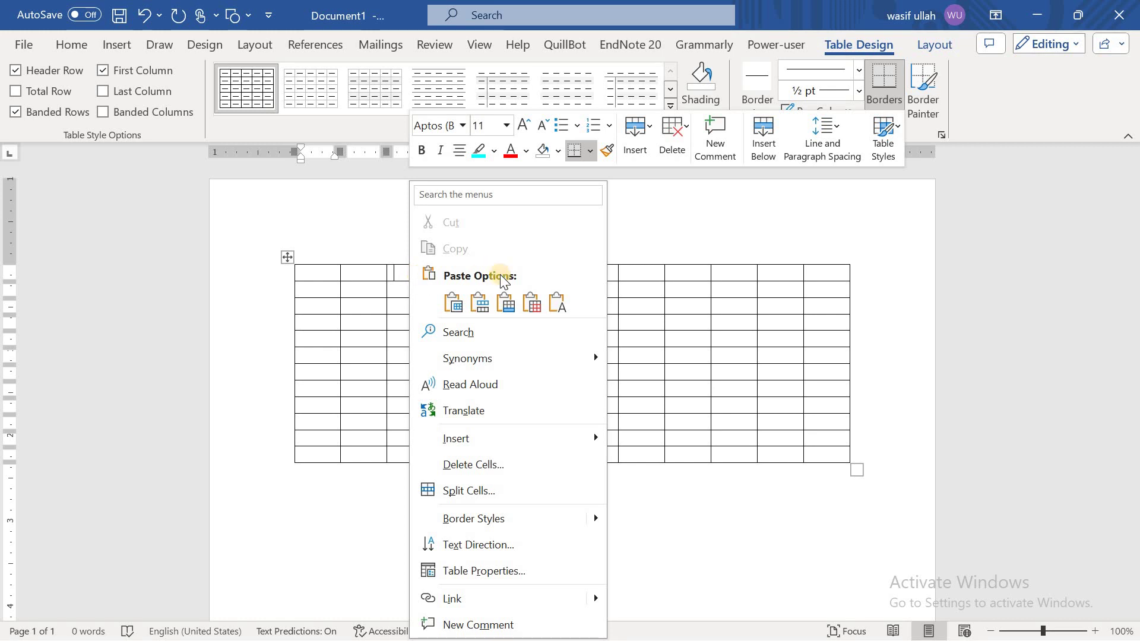
left_click(532, 307)
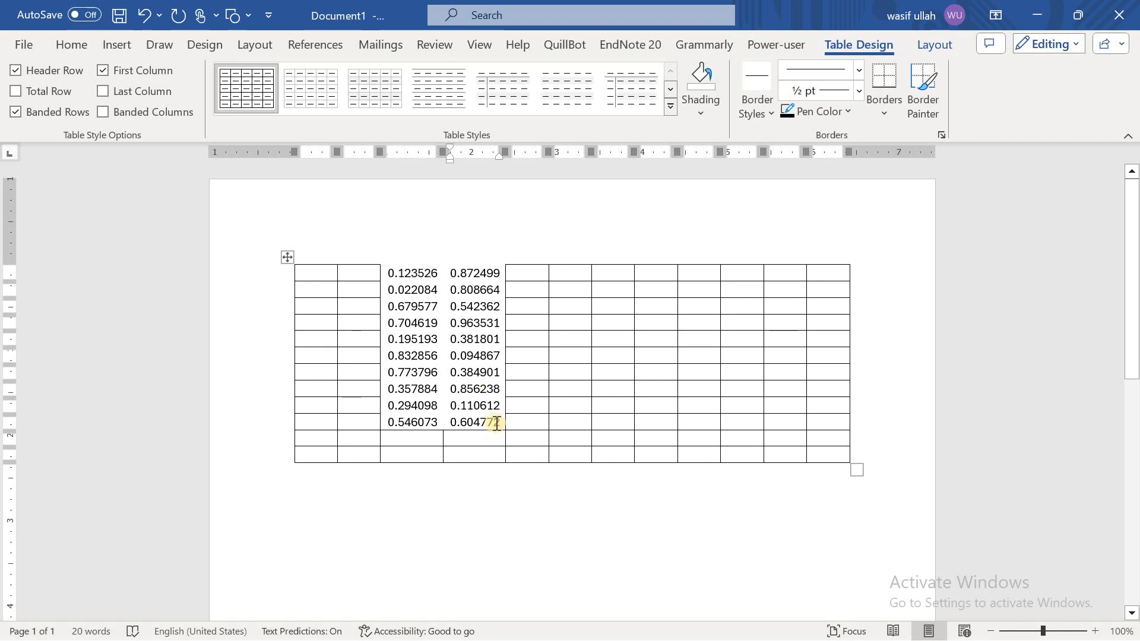
left_click_drag(499, 422, 411, 275)
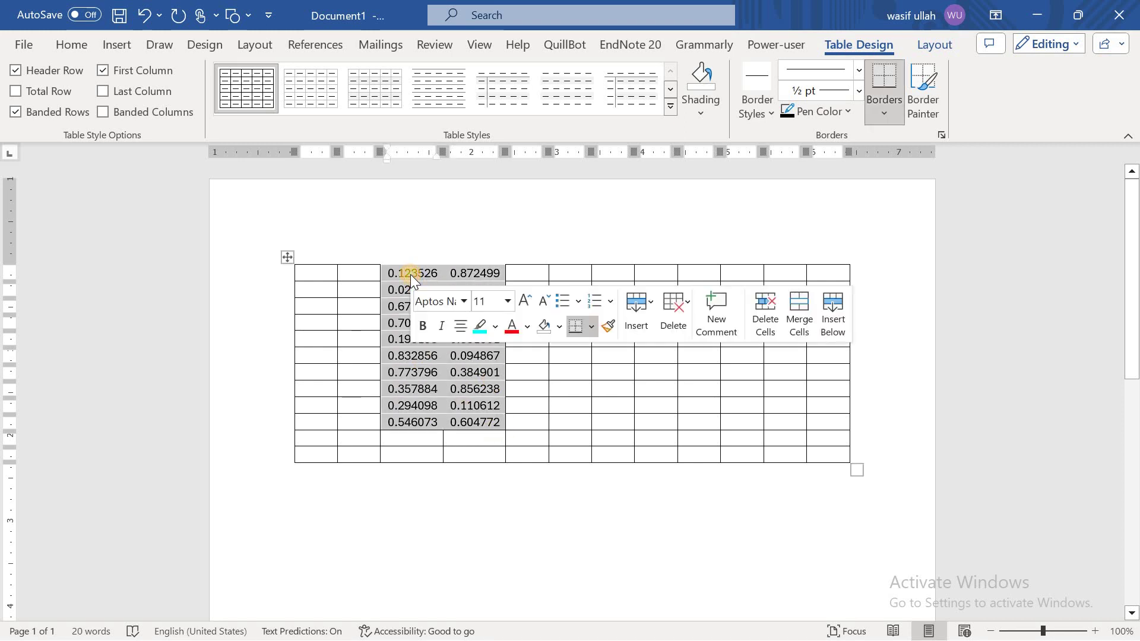
left_click(56, 43)
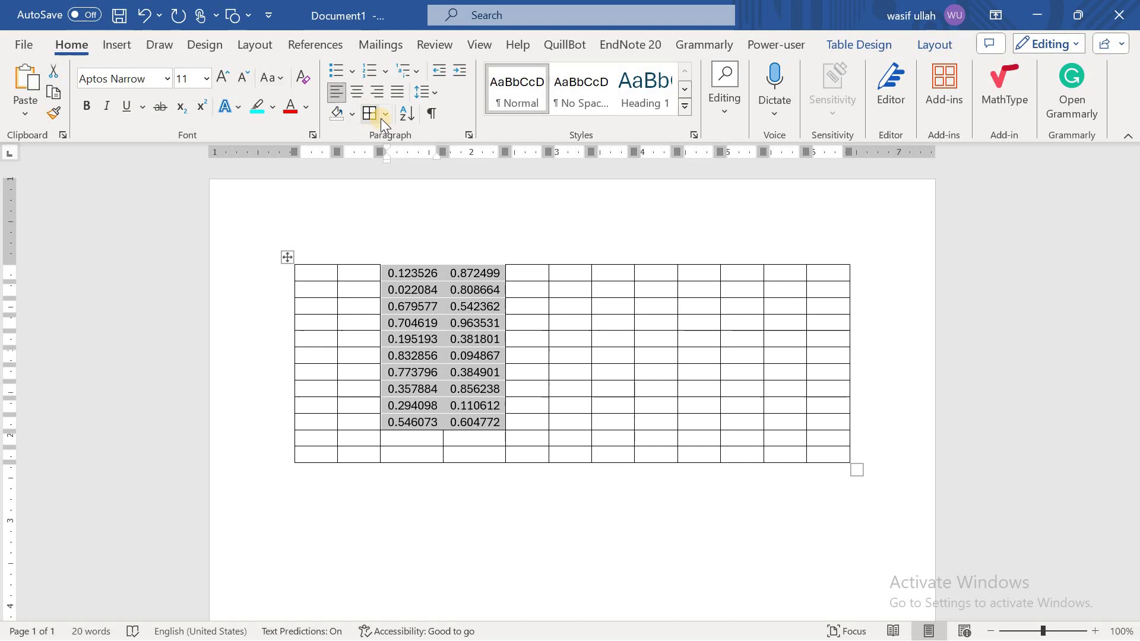
left_click(525, 311)
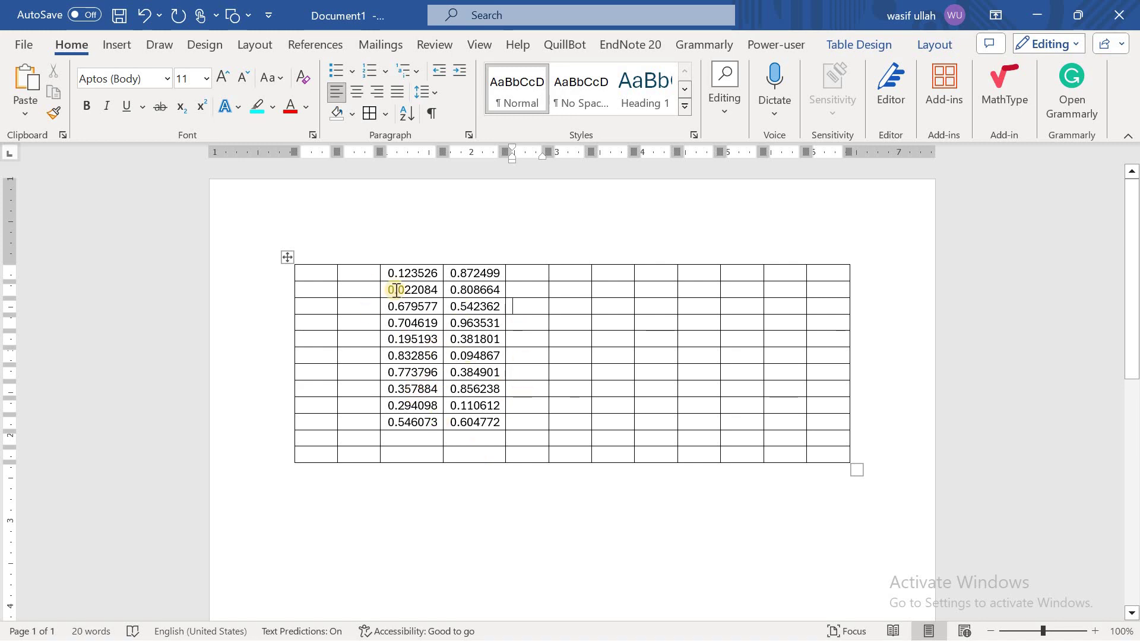
mouse_move(385, 272)
left_mouse_down()
mouse_move(423, 272)
mouse_move(465, 418)
left_mouse_up()
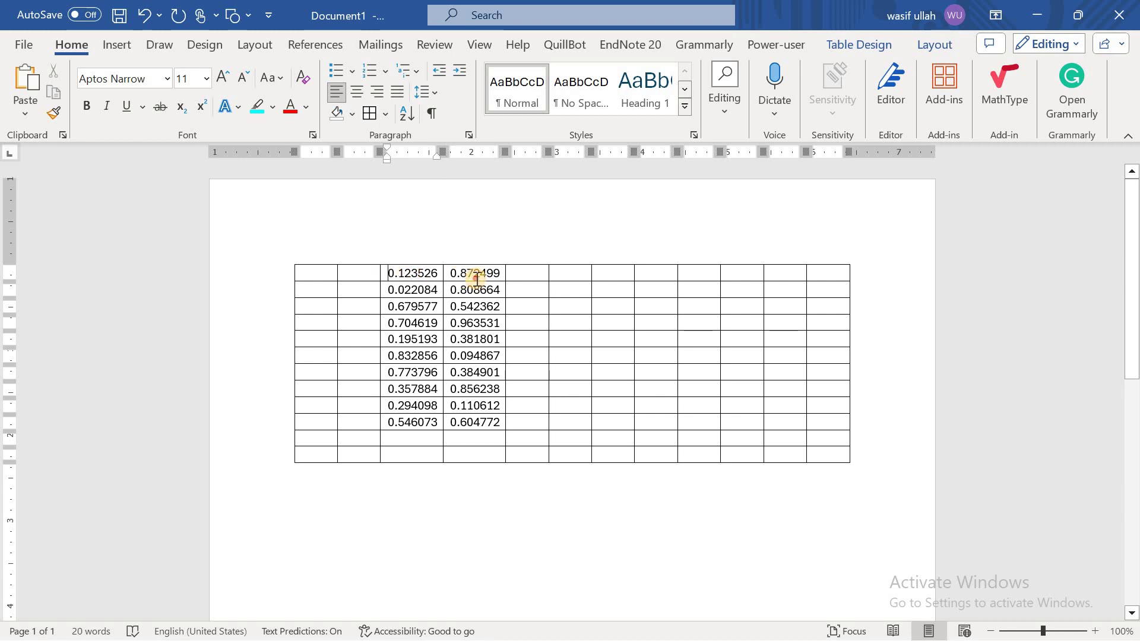
left_click(395, 274)
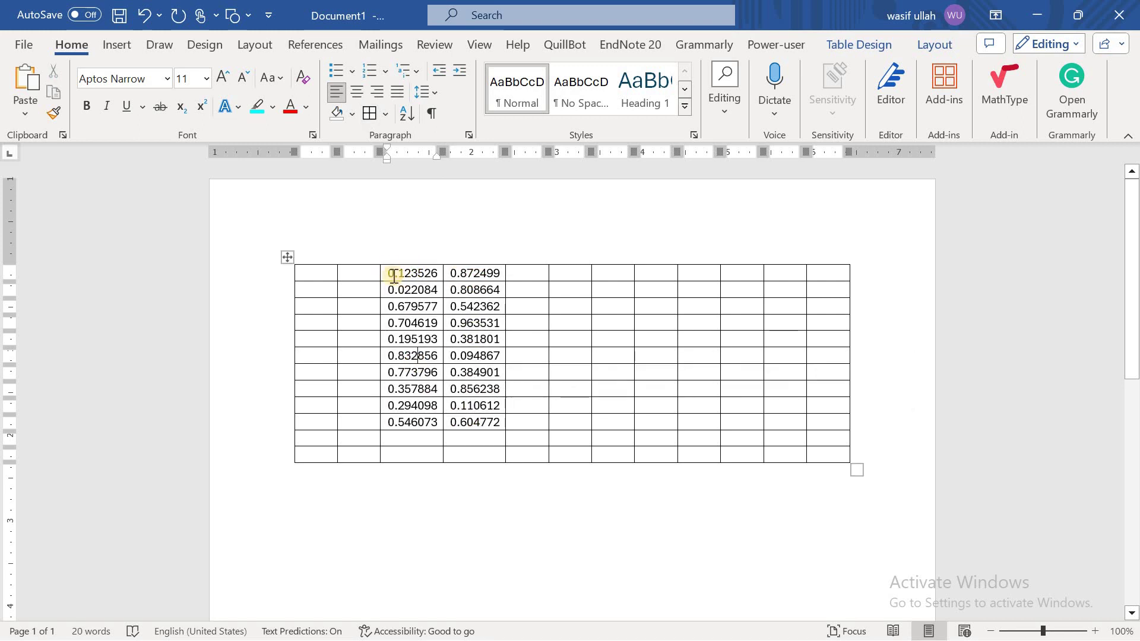
left_click_drag(396, 273, 499, 420)
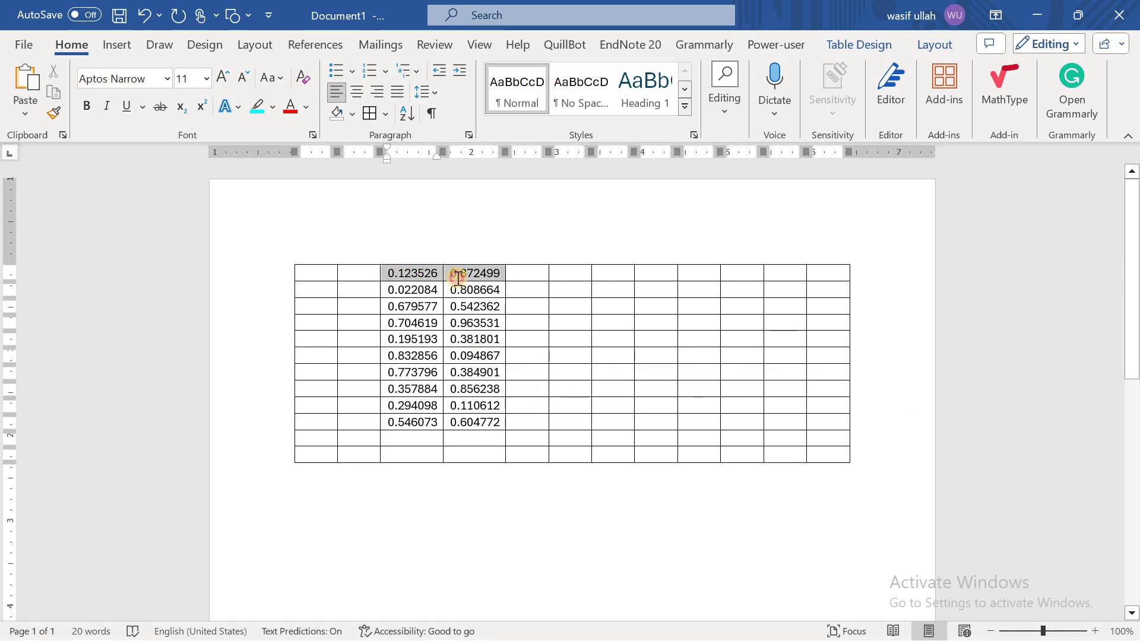
left_click(499, 421)
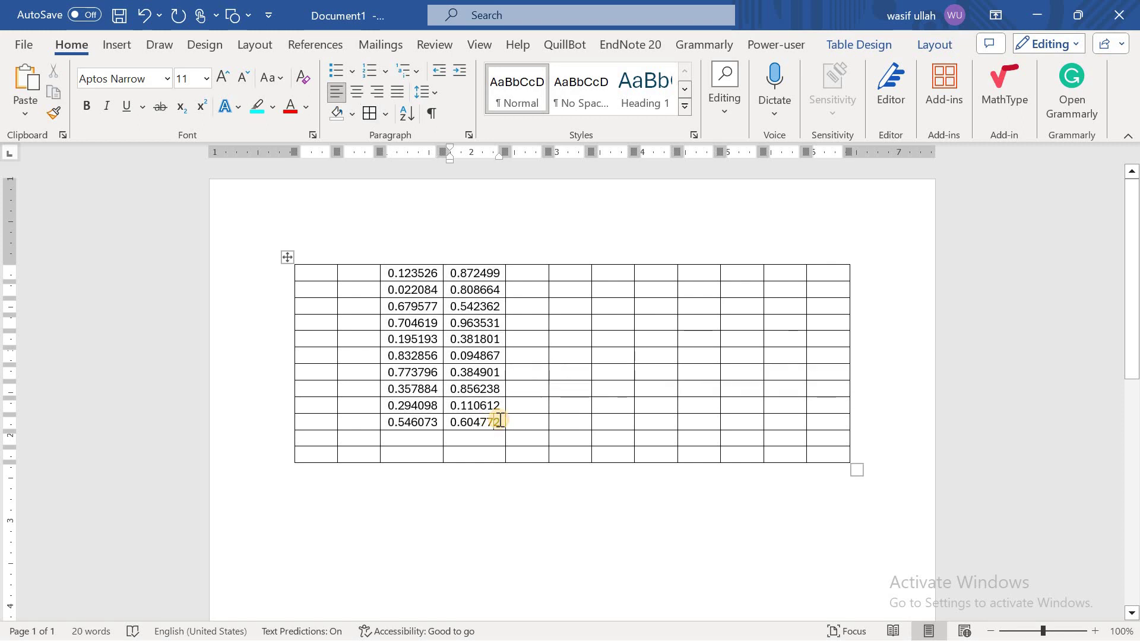